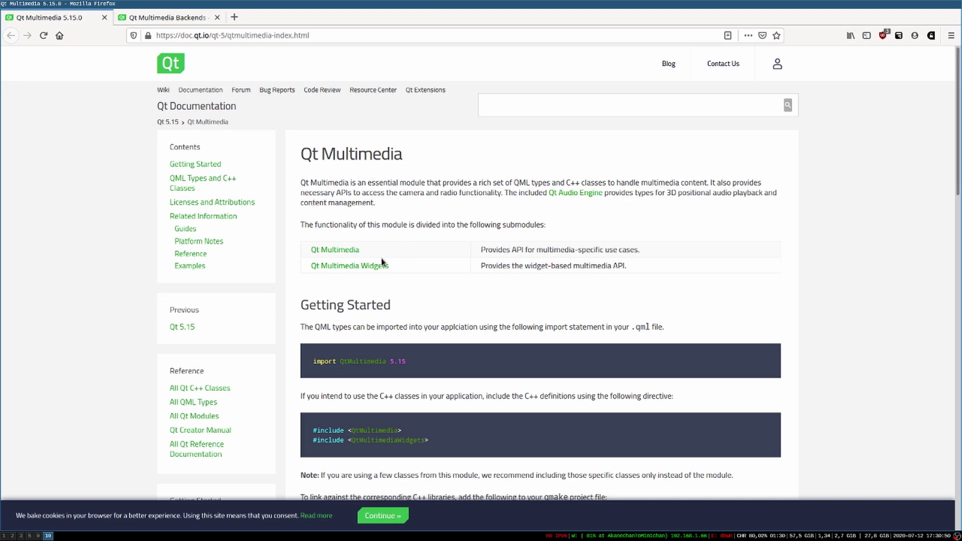
- Open the Qt Multimedia C++ Classes page and scroll down through the class list
click(346, 250)
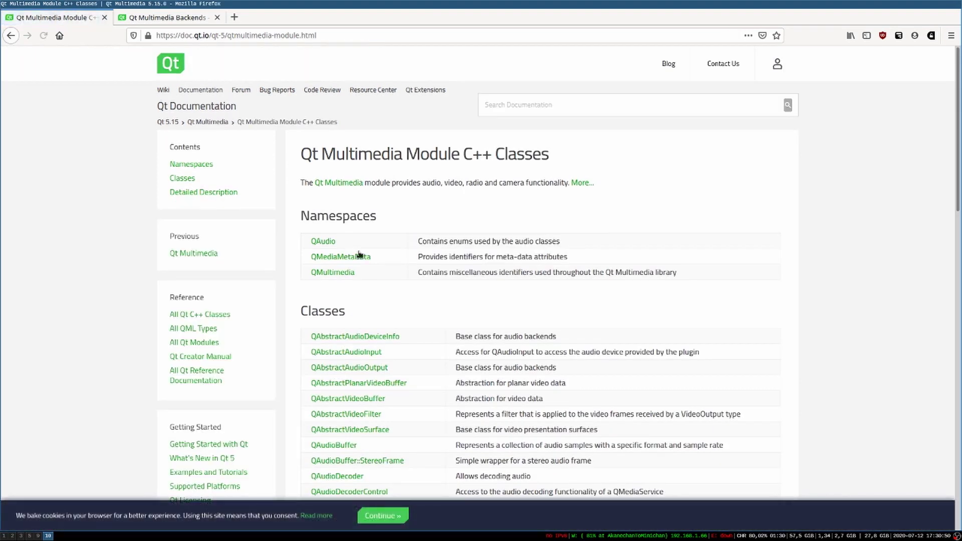
scroll(420, 296, down, 1)
scroll(421, 296, down, 2)
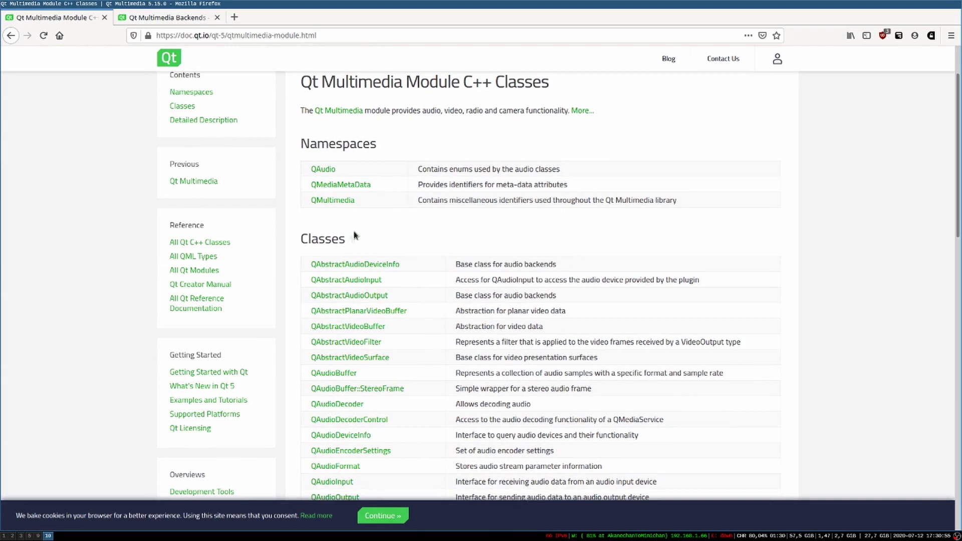
scroll(352, 236, down, 3)
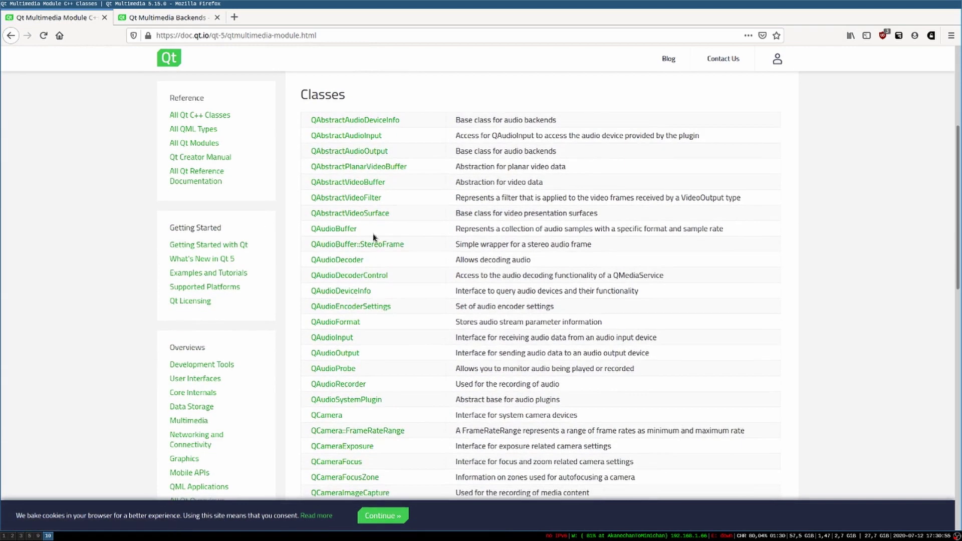
scroll(382, 465, down, 3)
scroll(333, 329, down, 3)
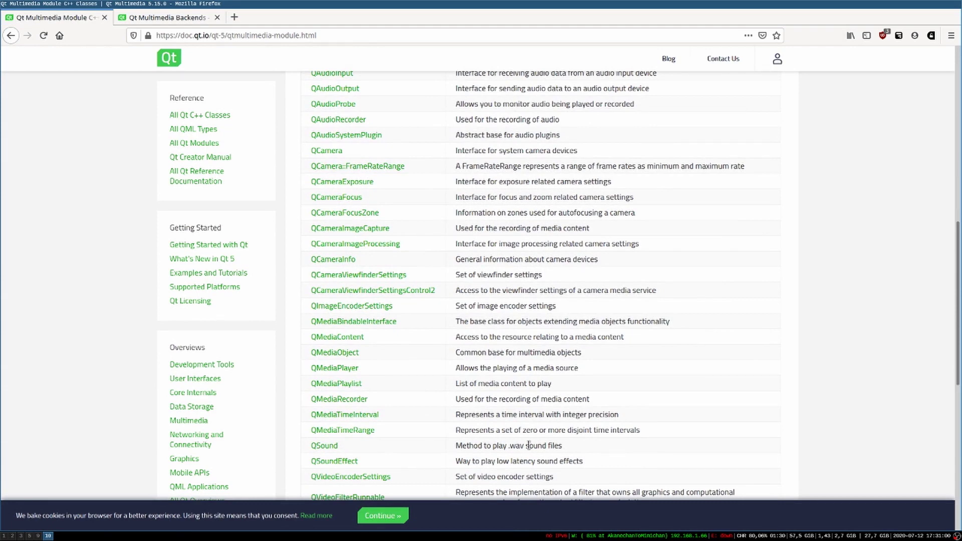
scroll(430, 415, down, 4)
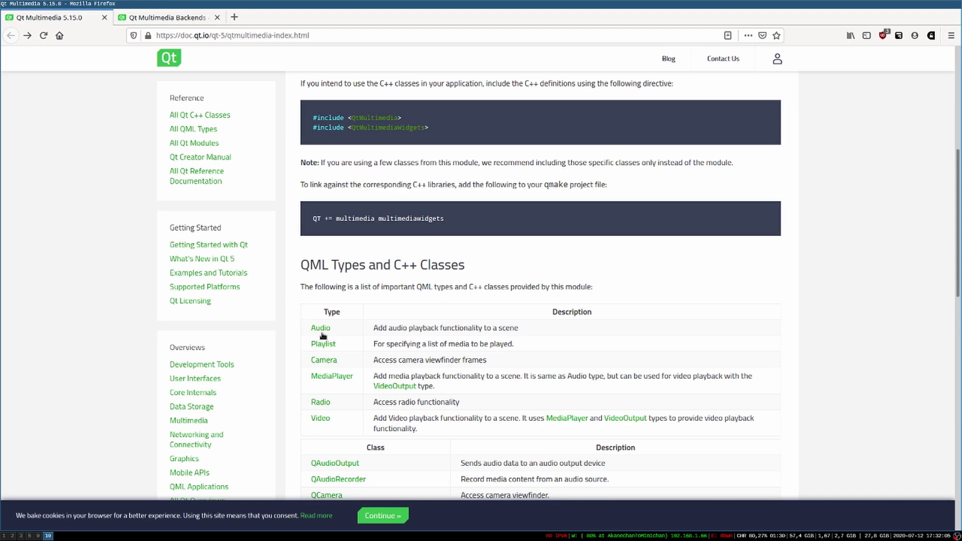
- Open the Camera QML Type reference and scroll through its Properties section
click(331, 359)
scroll(490, 308, down, 3)
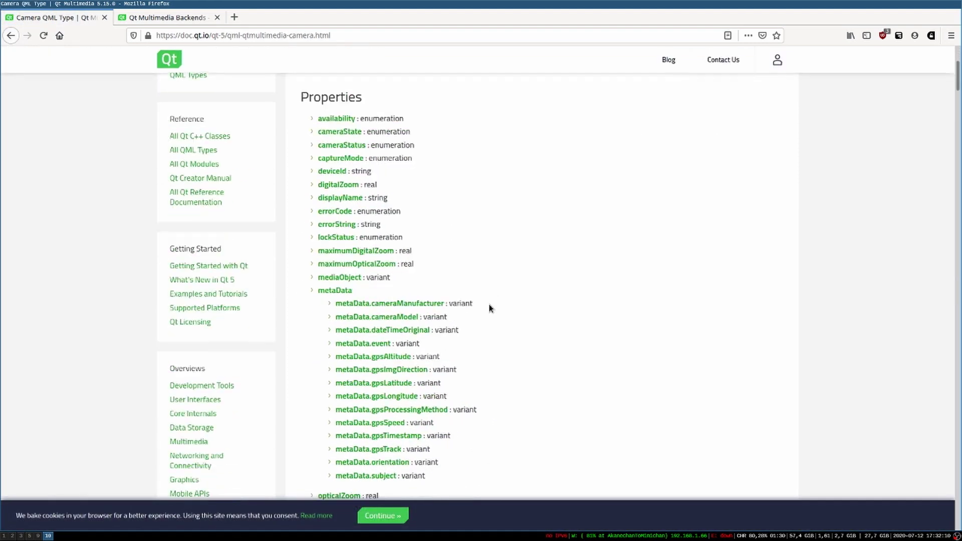
scroll(490, 307, down, 3)
scroll(466, 372, up, 4)
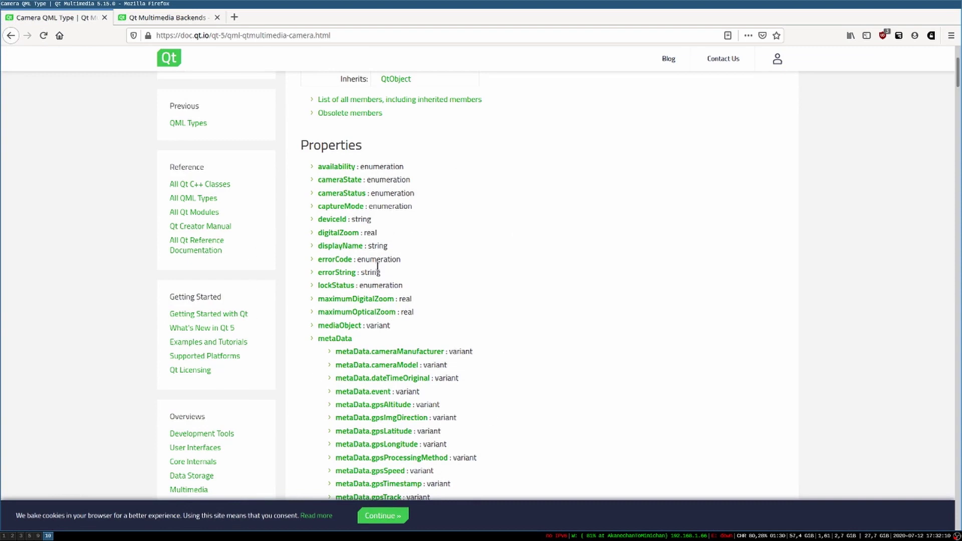
scroll(379, 269, down, 3)
scroll(379, 269, down, 12)
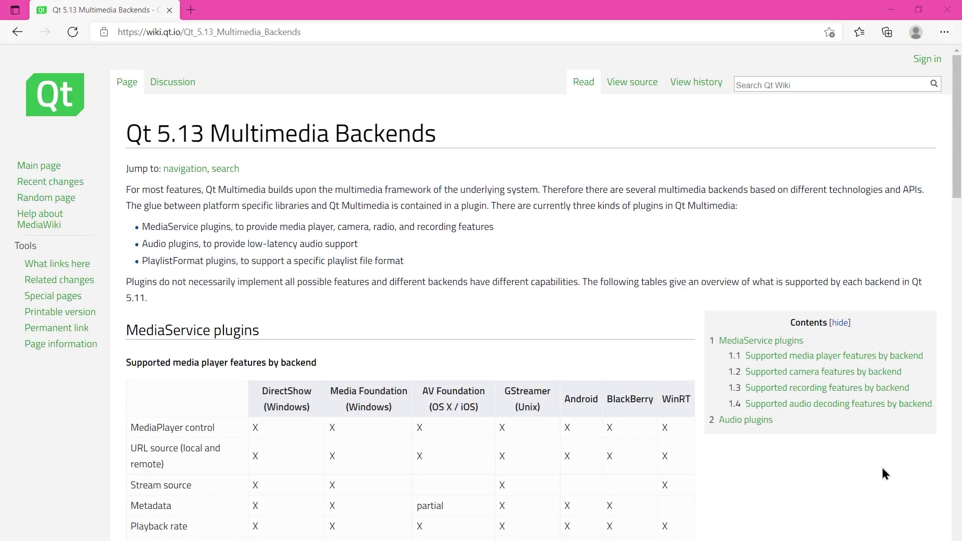
- Scroll the Qt 5.13 Multimedia Backends wiki page through its camera and recording feature tables
scroll(885, 474, down, 10)
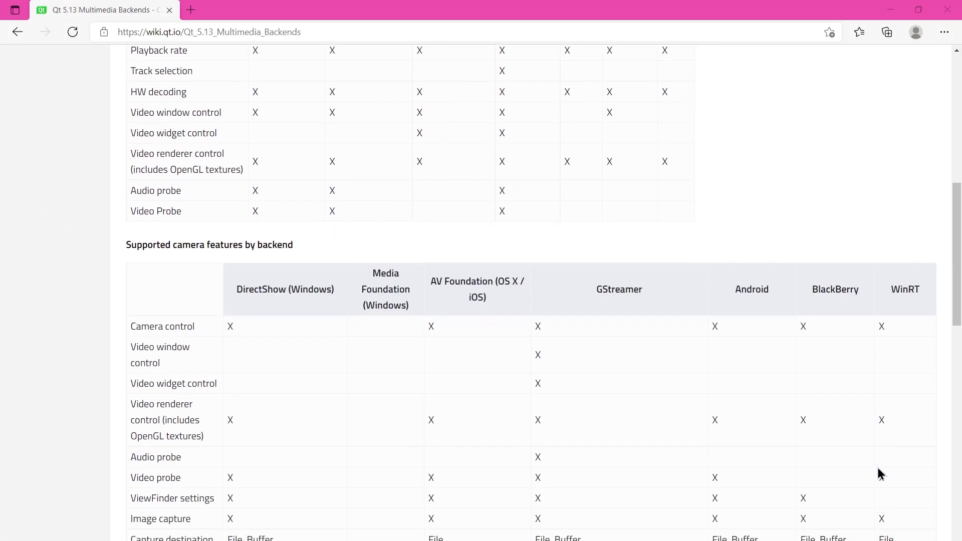
scroll(880, 474, down, 2)
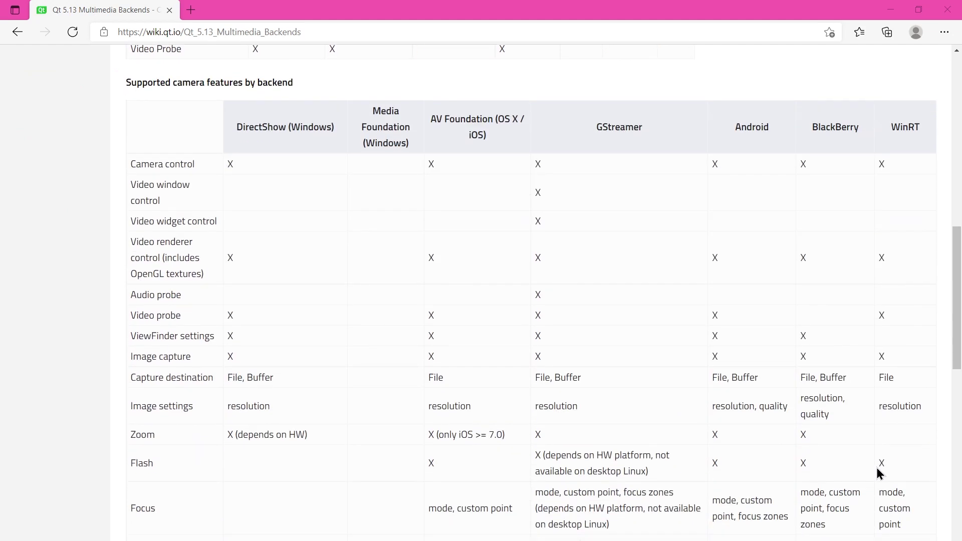
scroll(878, 472, down, 6)
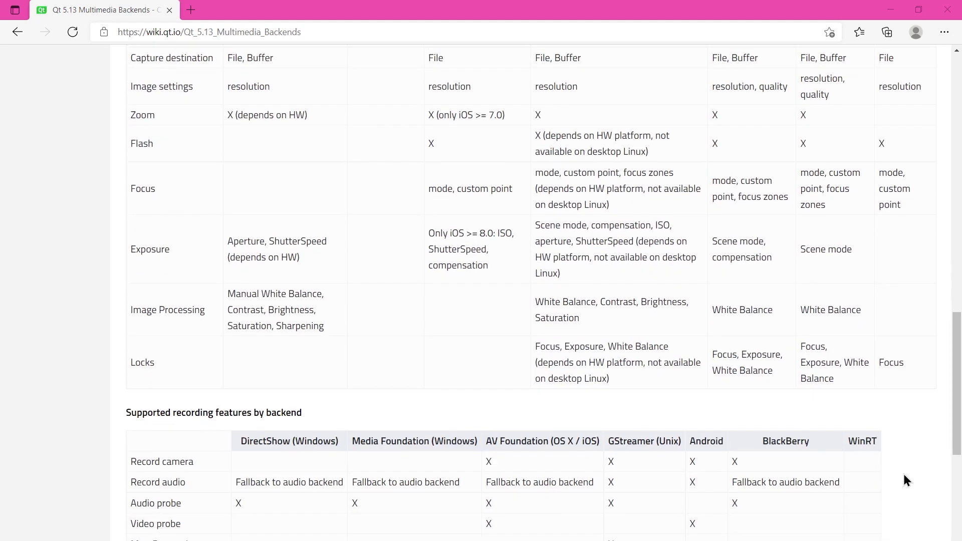
scroll(904, 476, down, 6)
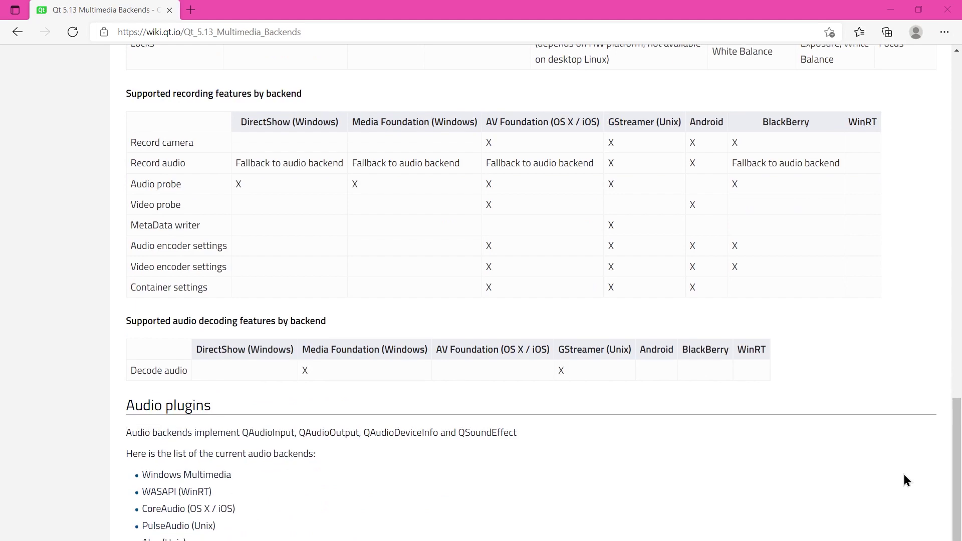
scroll(905, 480, down, 3)
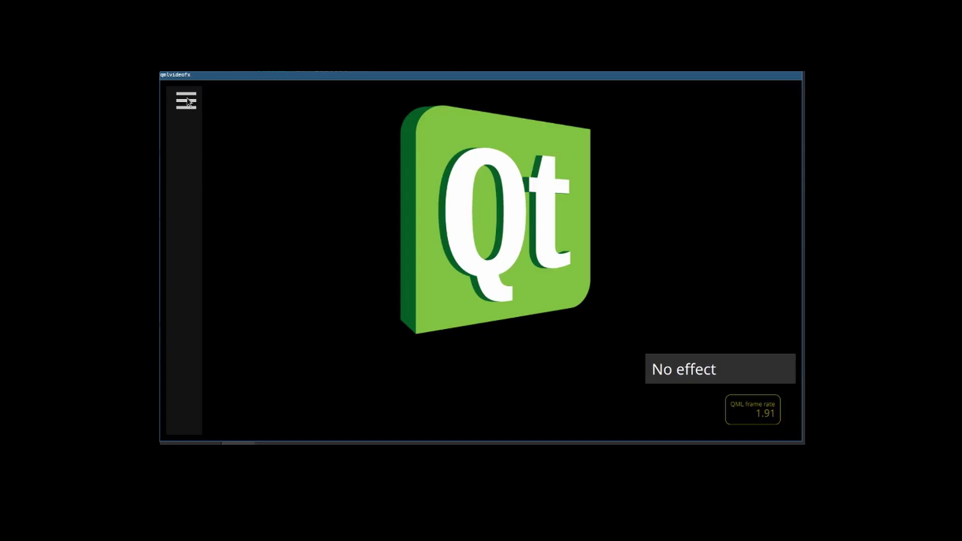
- Start the live camera, apply the Black & white effect, and drag its split line across the video
click(190, 100)
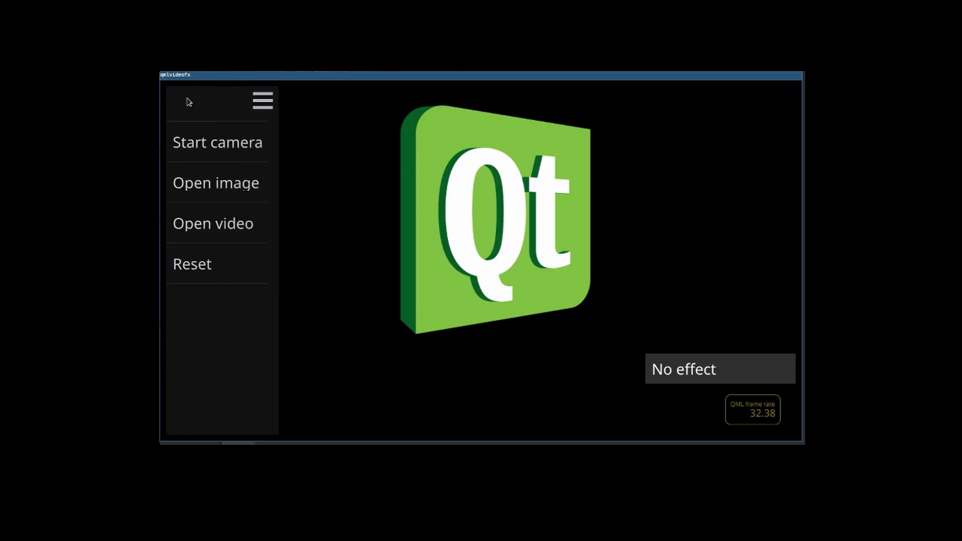
click(229, 142)
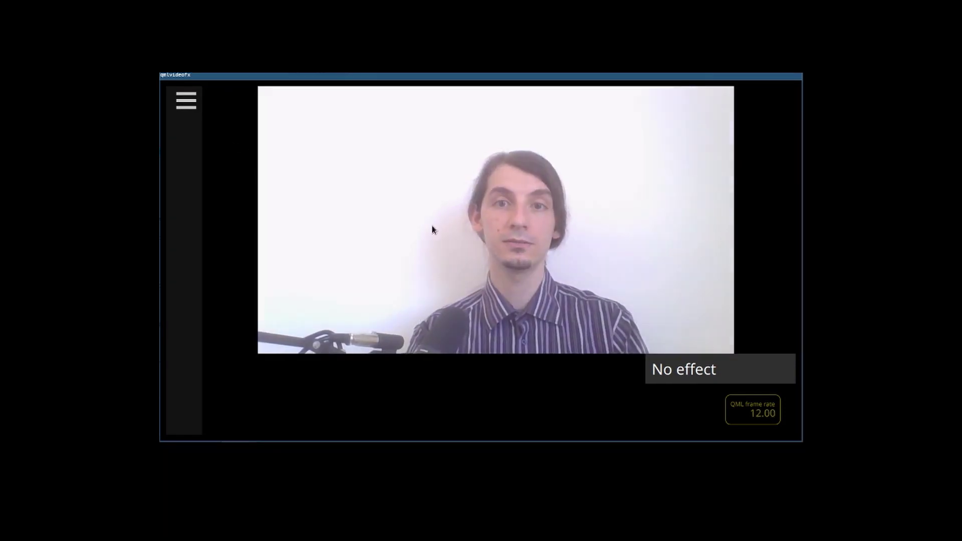
click(721, 369)
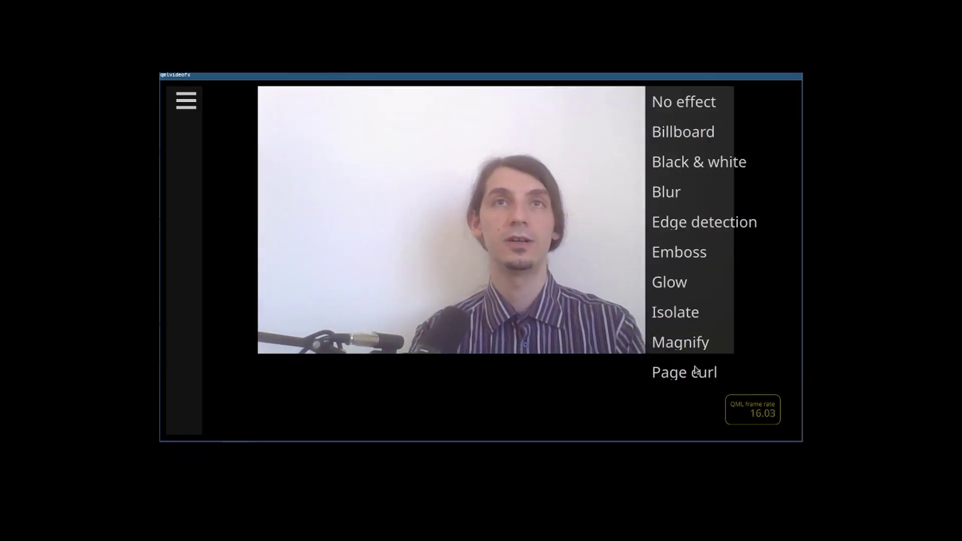
click(688, 164)
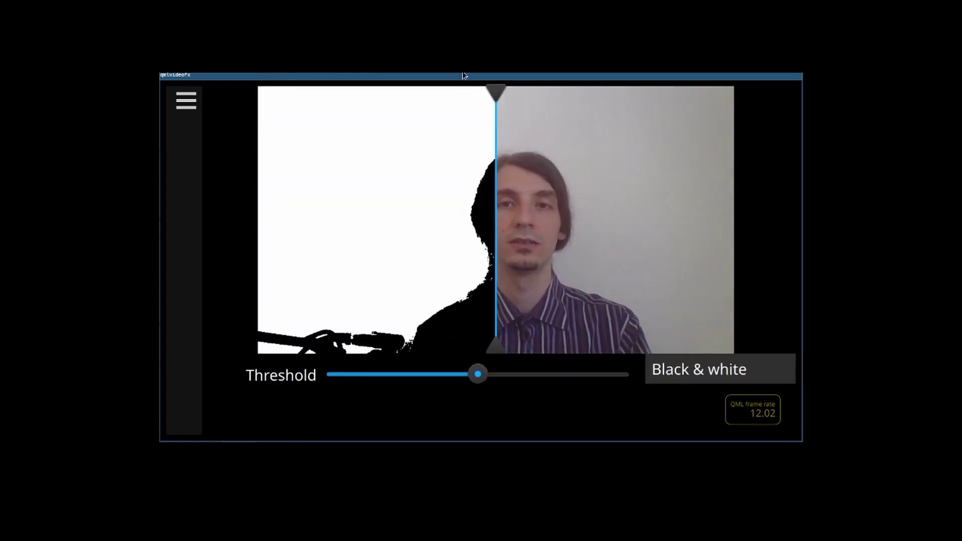
drag(507, 94, 468, 125)
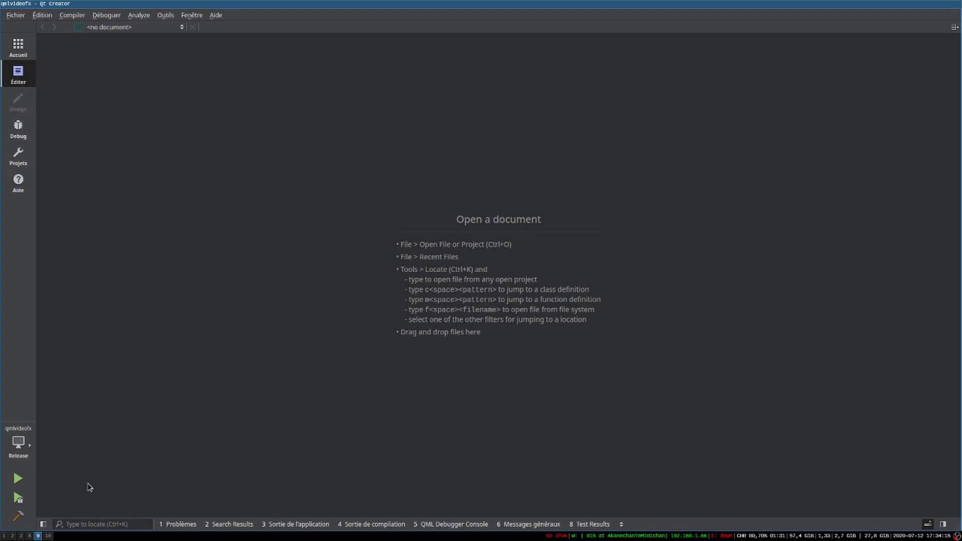
- Show the Projects sidebar and expand qmlvideofx down into the qmlvideofx.qrc resource folder
key(alt+0)
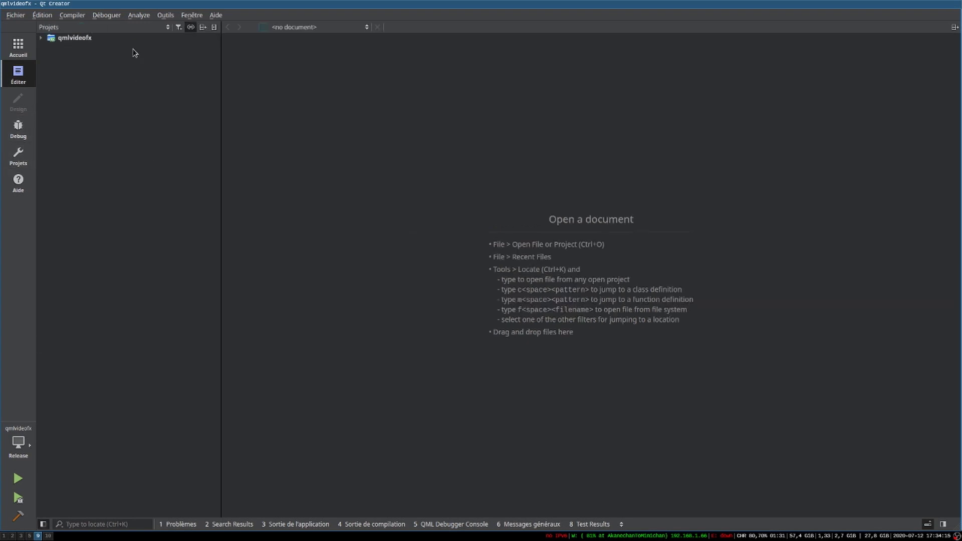
double_click(113, 37)
key(Down)
key(Down)
key(Down)
key(Down)
key(Down)
key(Right)
key(Down)
key(Right)
key(Down)
key(Right)
key(Down)
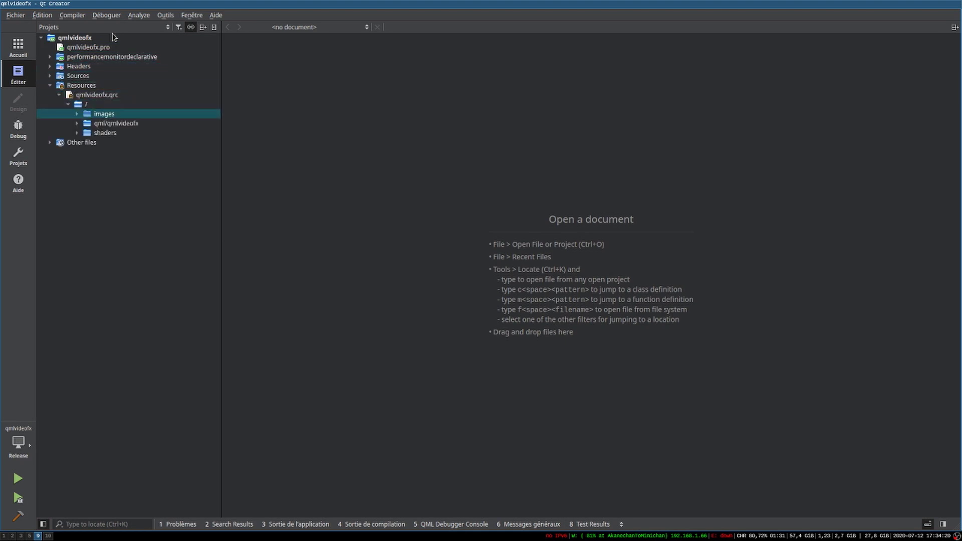
key(Down)
key(Right)
key(Down)
key(Down)
key(Down)
key(Down)
key(Down)
key(Down)
key(Down)
key(Down)
key(Down)
key(Down)
key(Down)
key(Down)
key(Down)
key(Down)
key(Down)
key(Down)
key(Down)
key(Down)
key(Down)
key(Down)
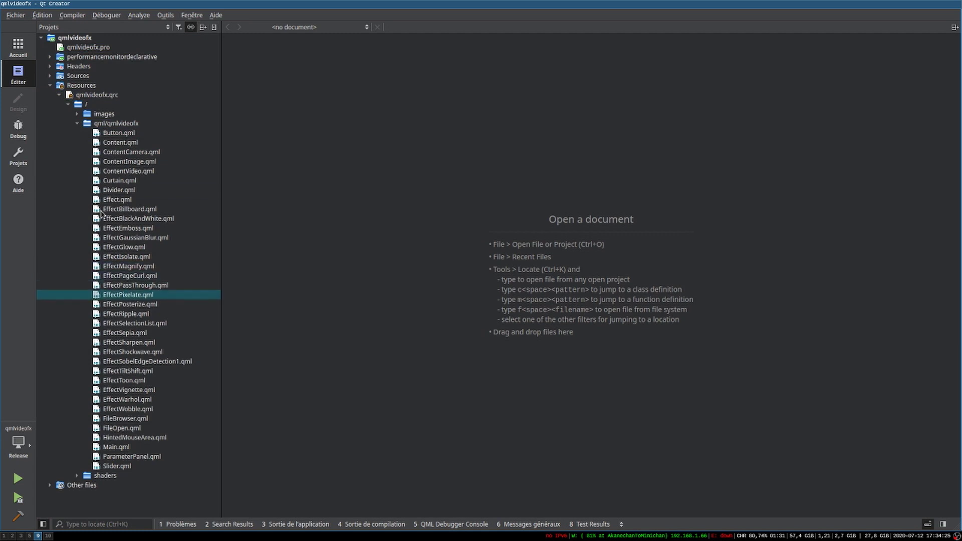
- Open EffectMagnify.qml, then ContentVideo.qml, from the resource file list
key(Down)
key(Up)
key(Up)
key(Up)
key(Up)
key(Up)
key(Up)
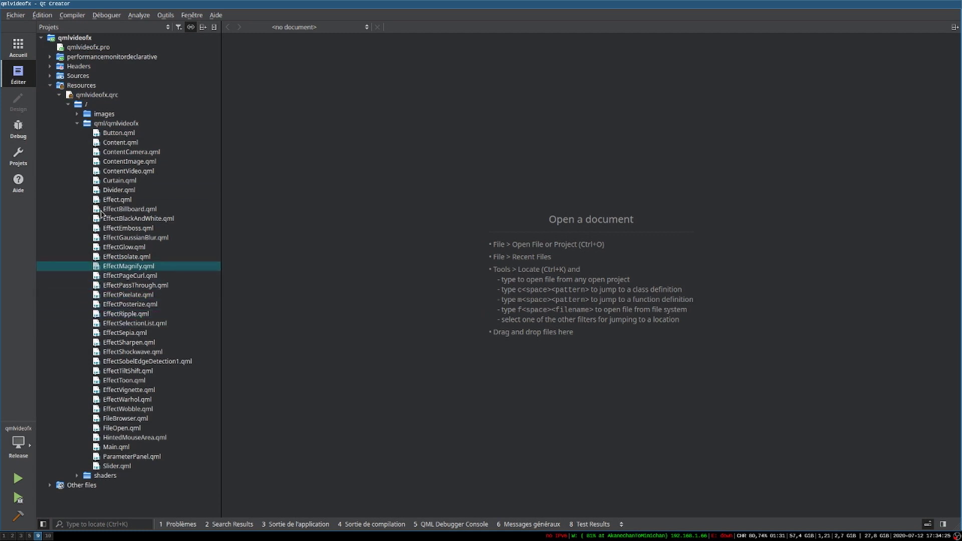
key(Return)
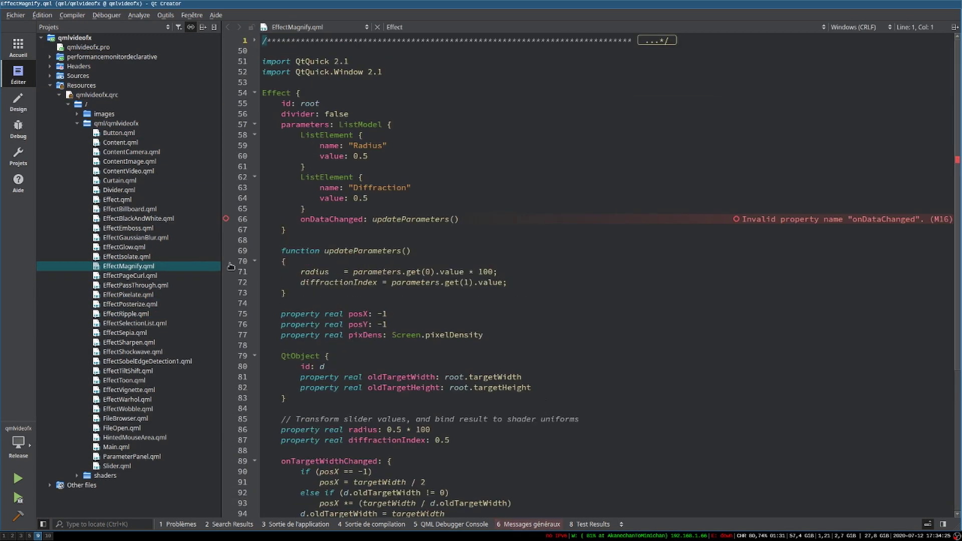
key(Up)
key(Up)
key(Up)
key(Up)
key(Up)
key(Up)
key(Up)
key(Up)
key(Up)
key(Up)
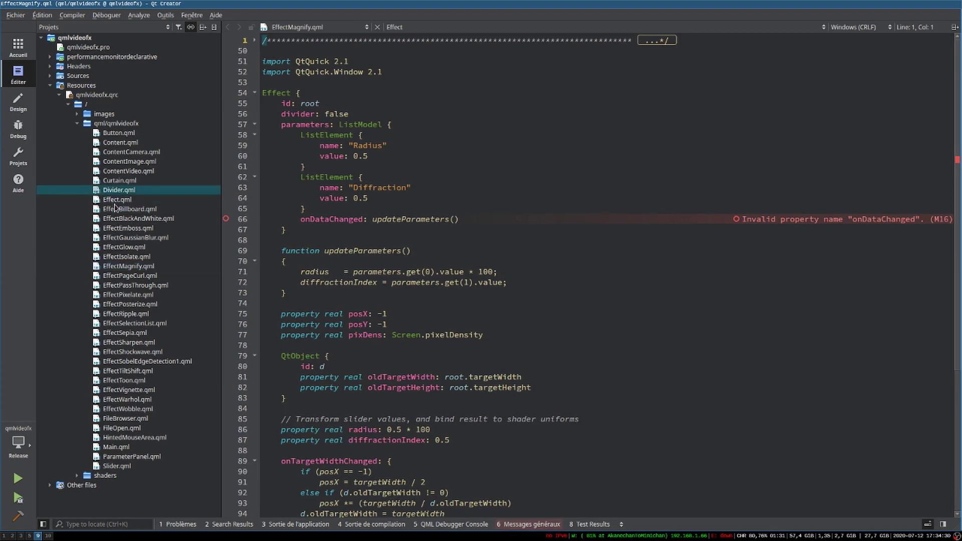
key(Up)
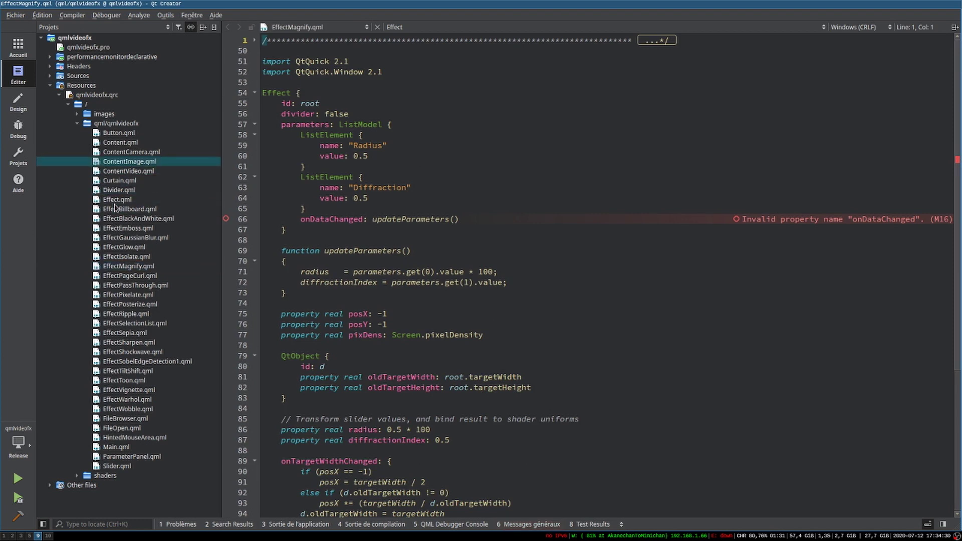
key(Return)
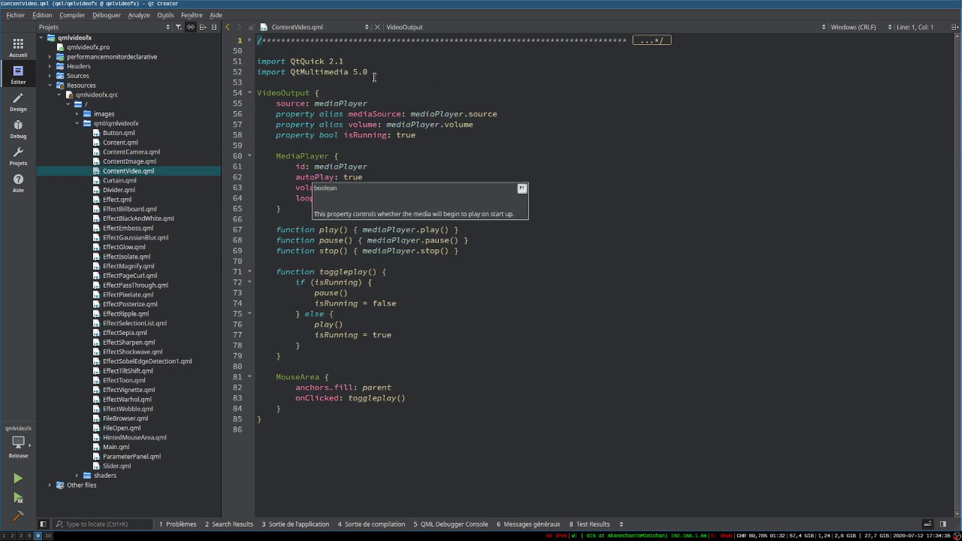
- Select the import lines, including QtMultimedia, at the top of ContentVideo.qml
drag(371, 72, 302, 61)
click(302, 62)
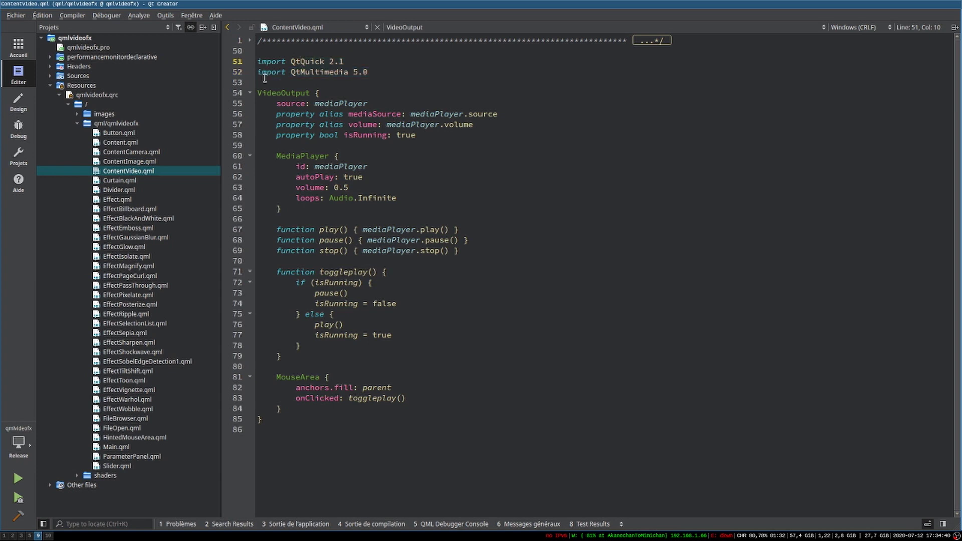
drag(447, 58, 422, 74)
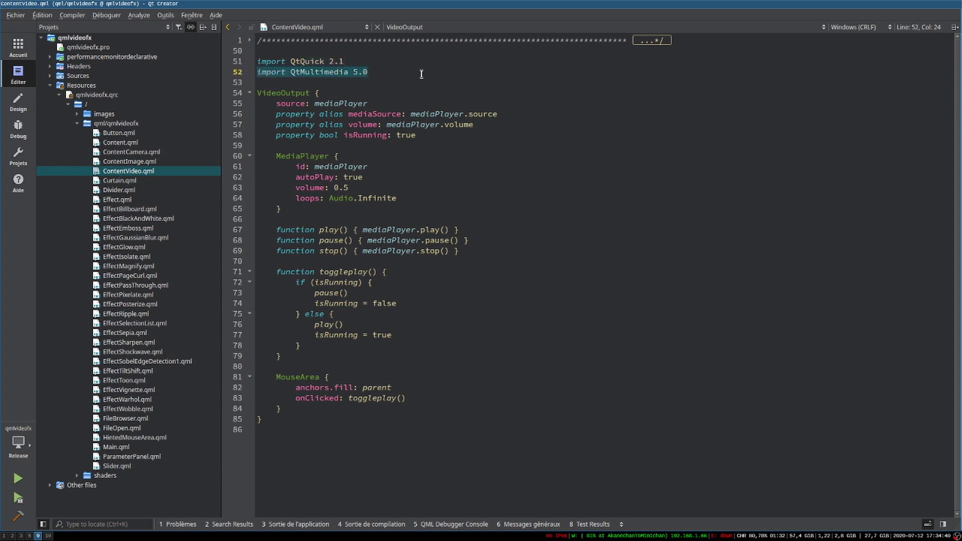
- Read the MediaPlayer help popup, then open ContentCamera.qml from the Projects tree
click(304, 157)
mouse_move(290, 153)
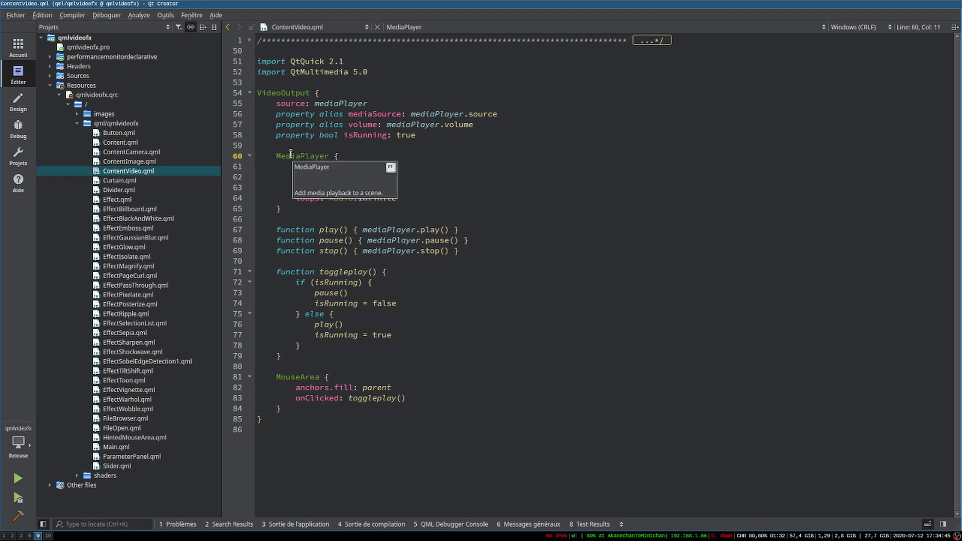
click(284, 92)
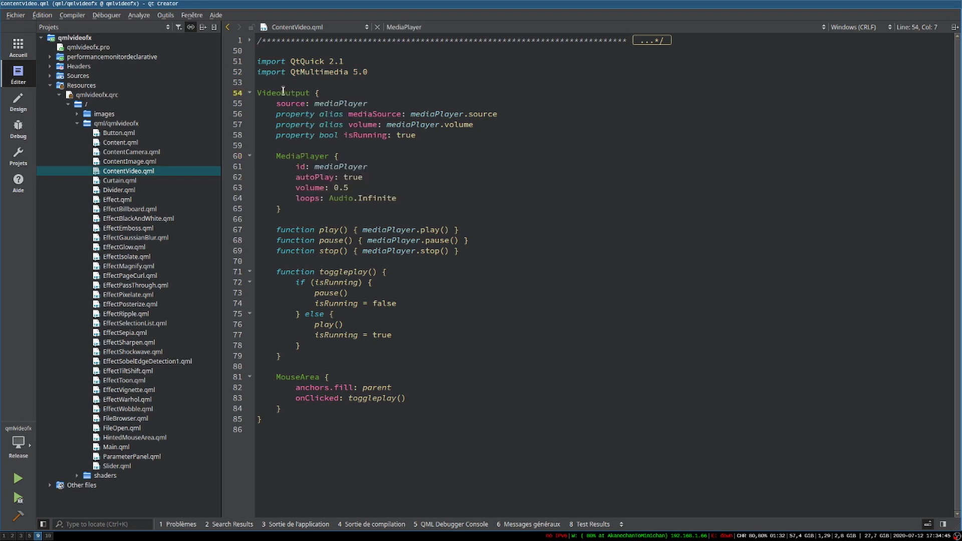
click(145, 153)
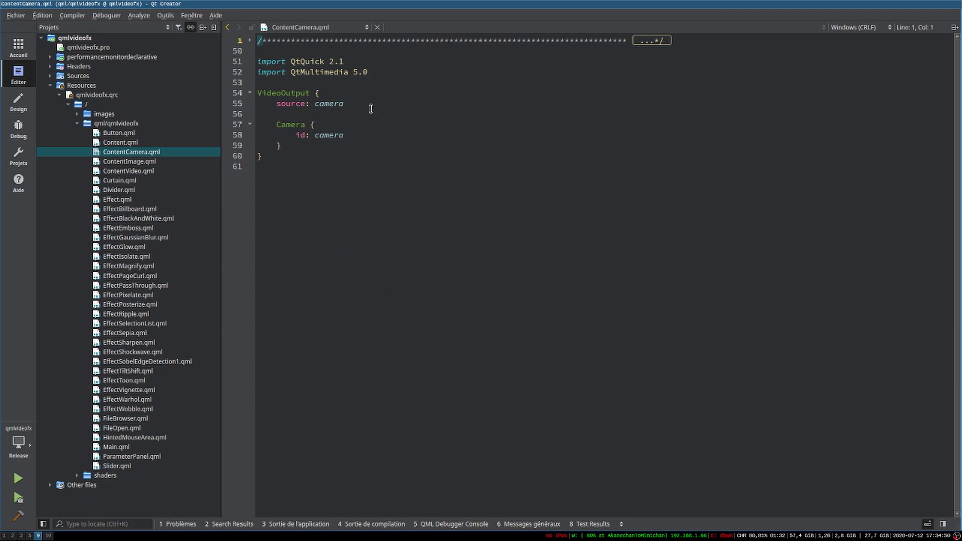
drag(301, 122, 297, 143)
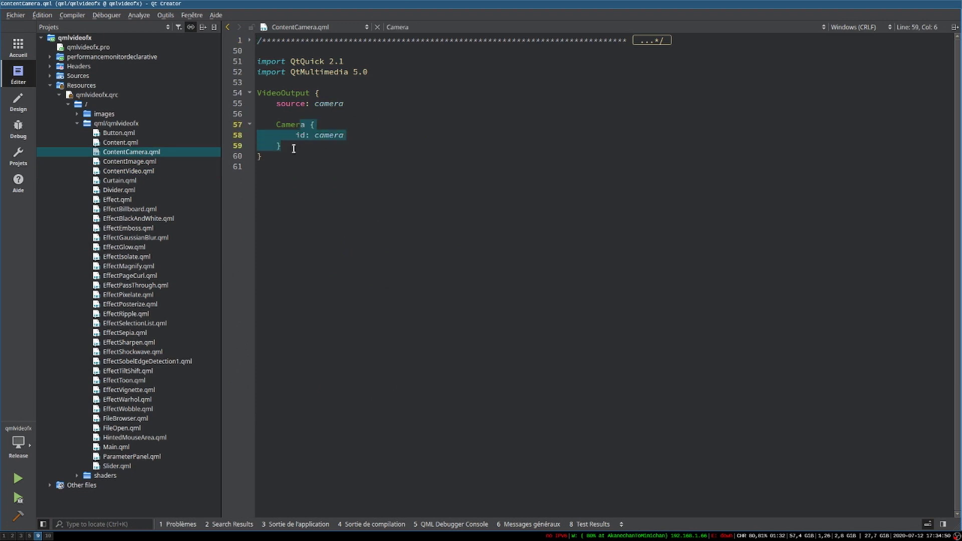
key(ctrl+r)
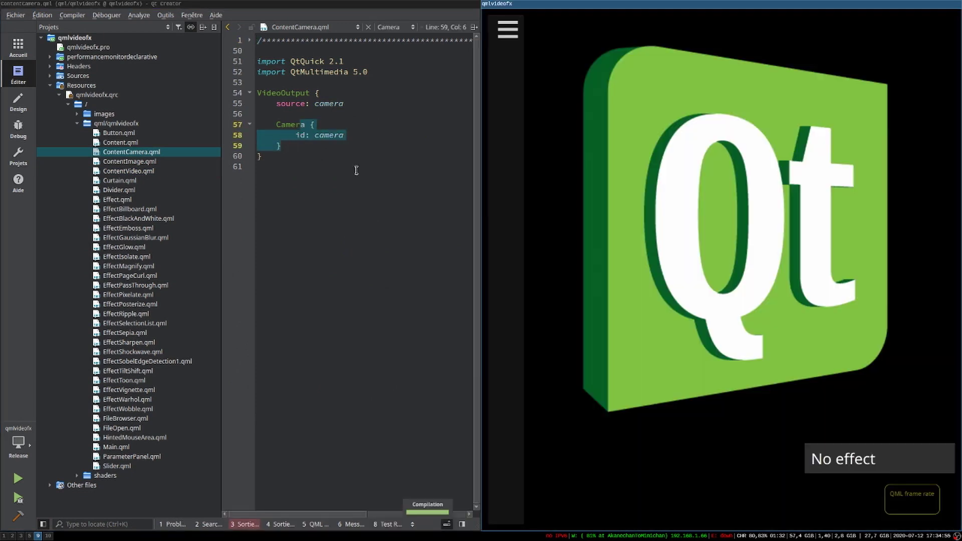
key(super+shift+space)
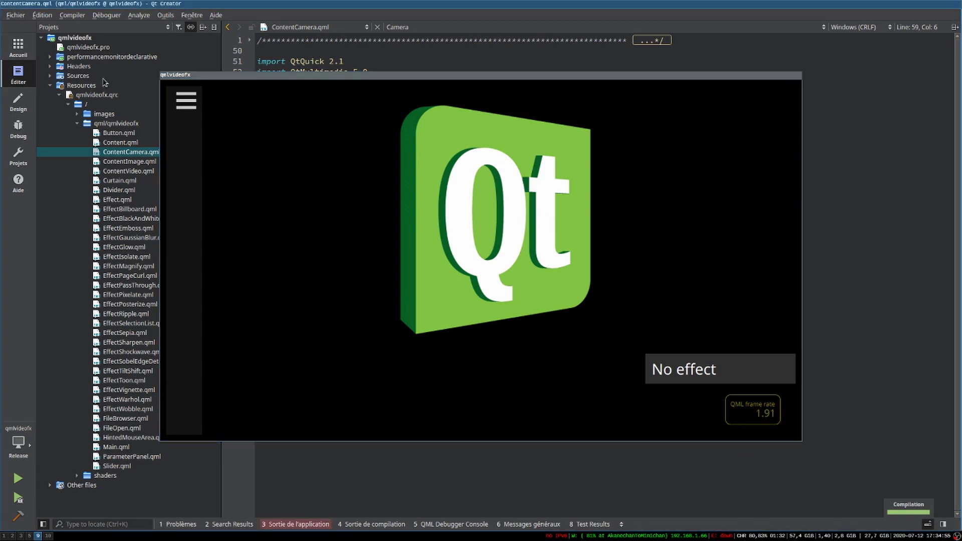
click(187, 101)
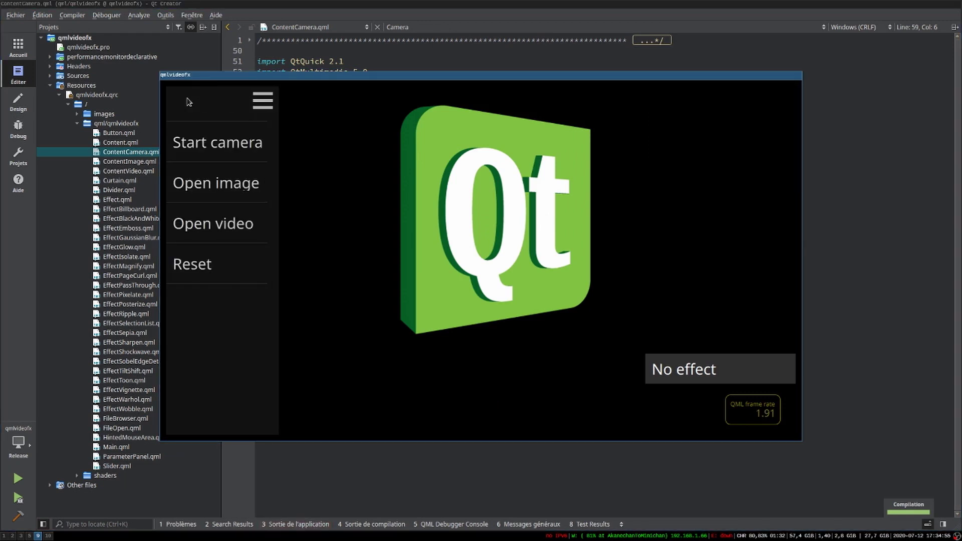
click(230, 143)
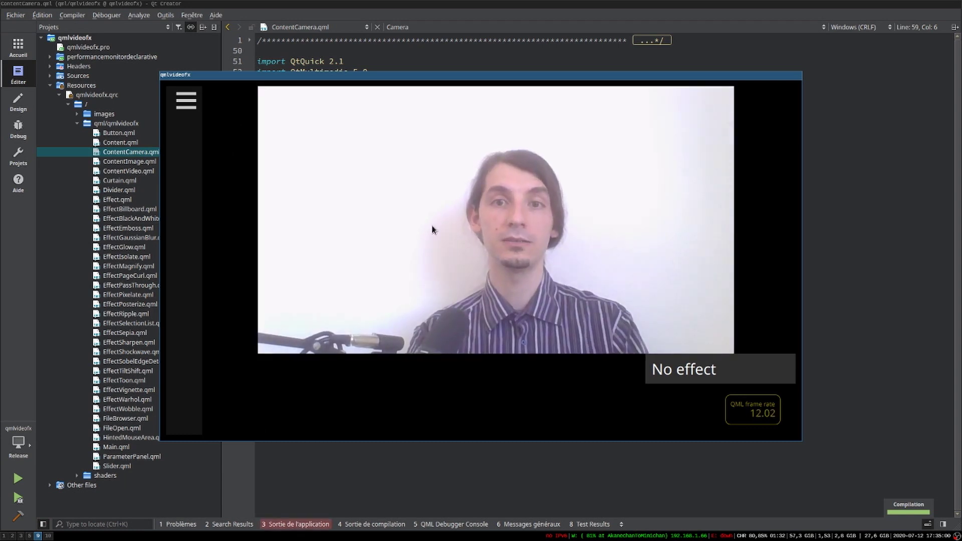
click(682, 369)
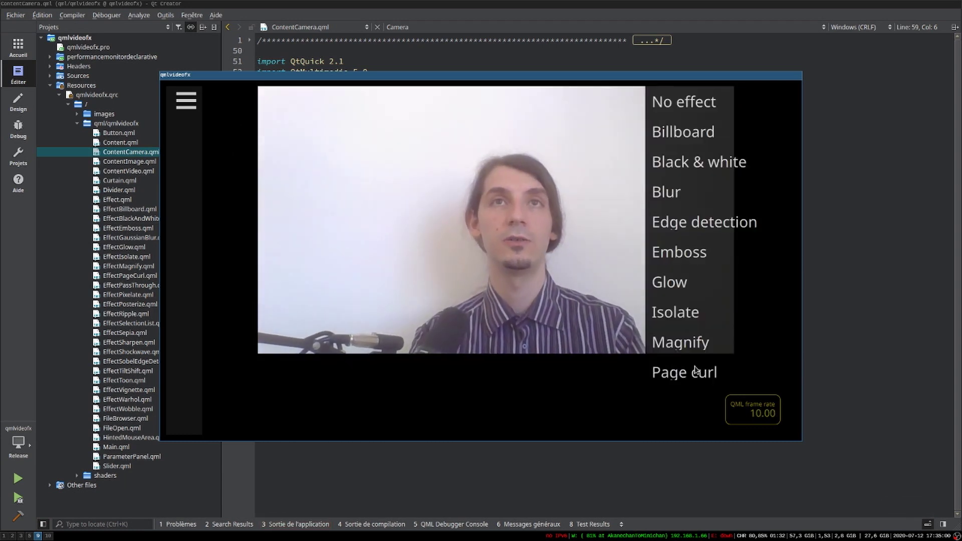
click(688, 163)
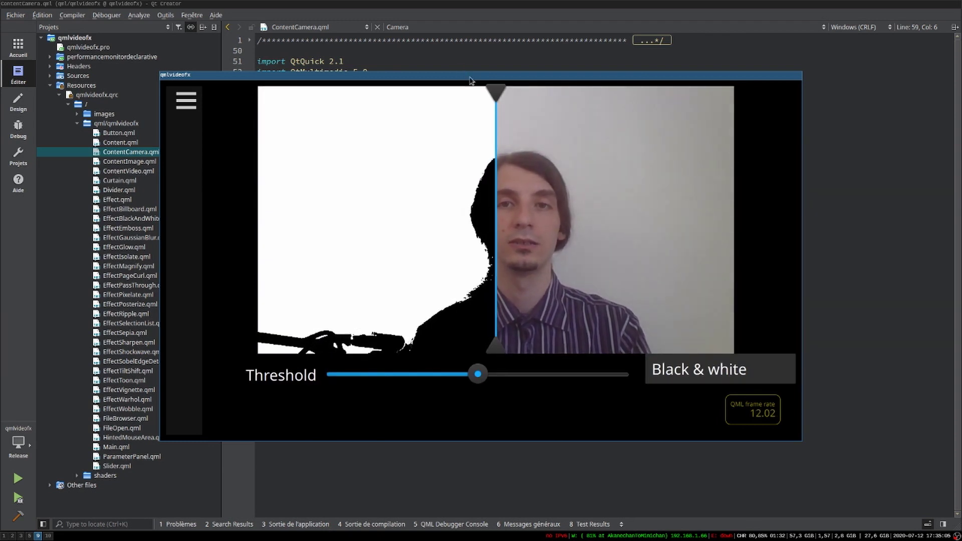
click(634, 121)
drag(634, 119, 307, 124)
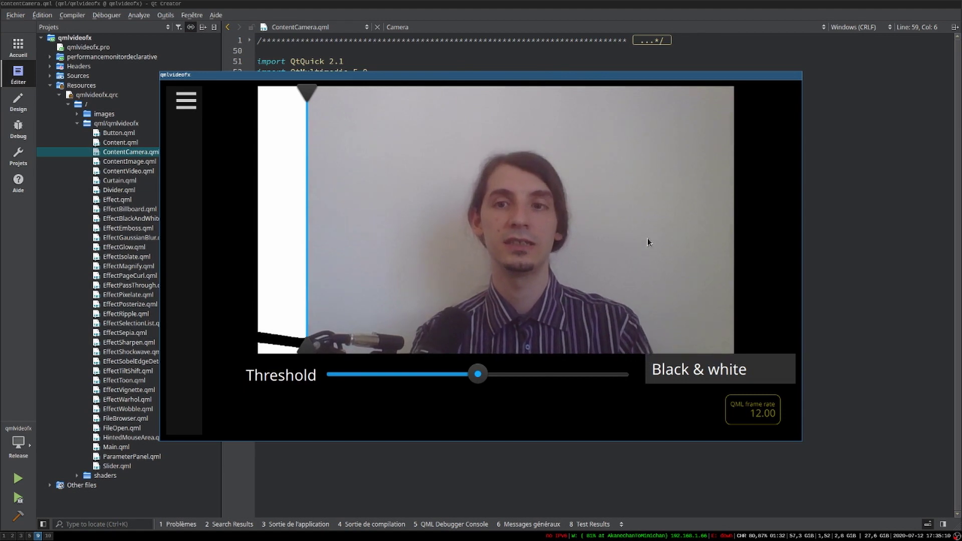
click(712, 373)
click(685, 217)
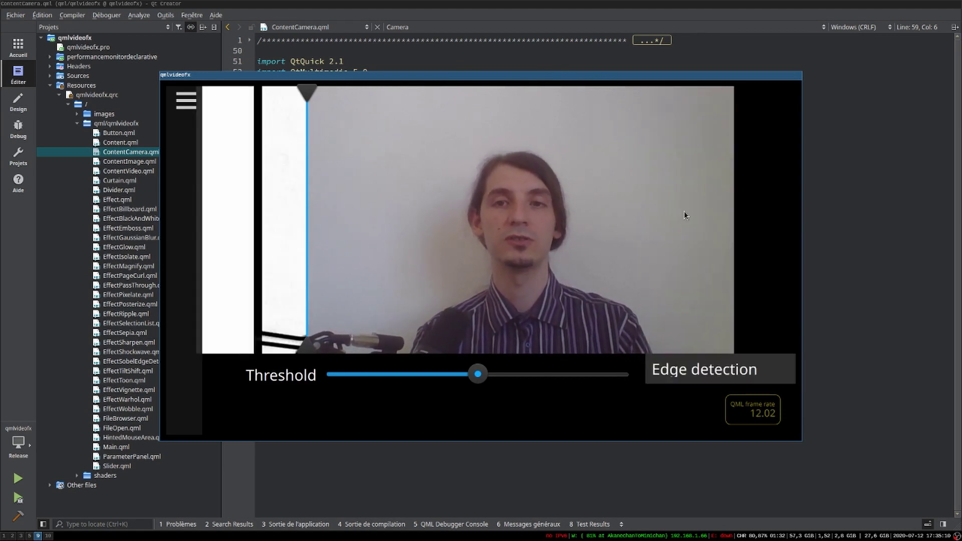
drag(304, 97, 569, 150)
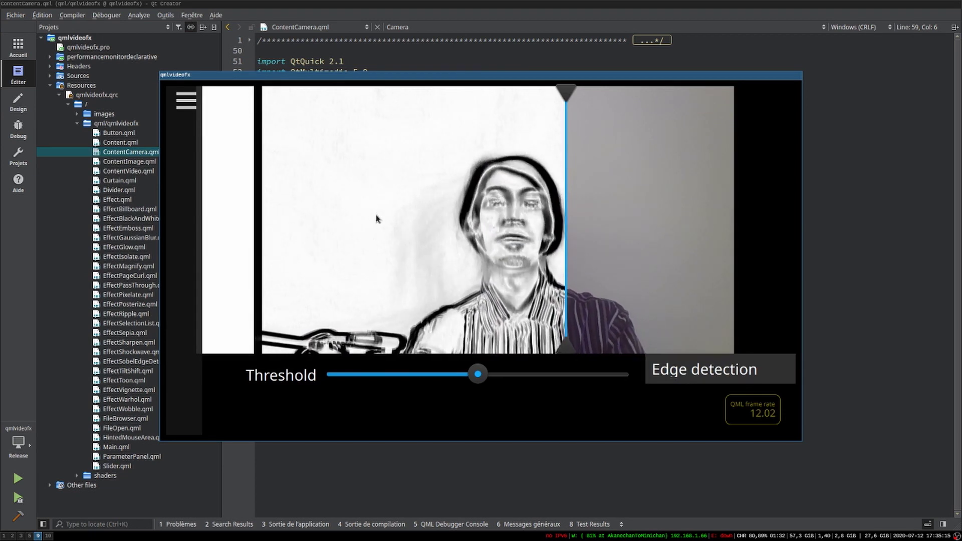
key(alt+F4)
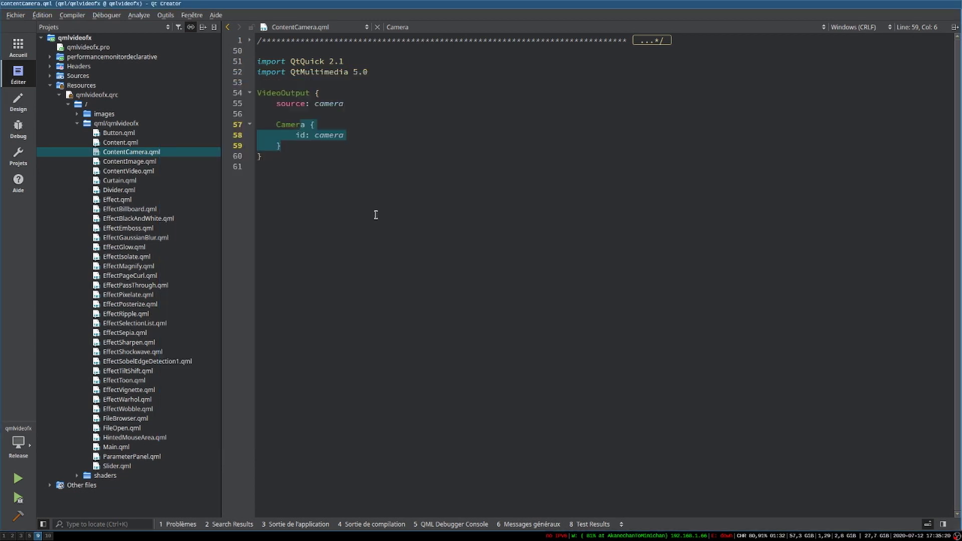